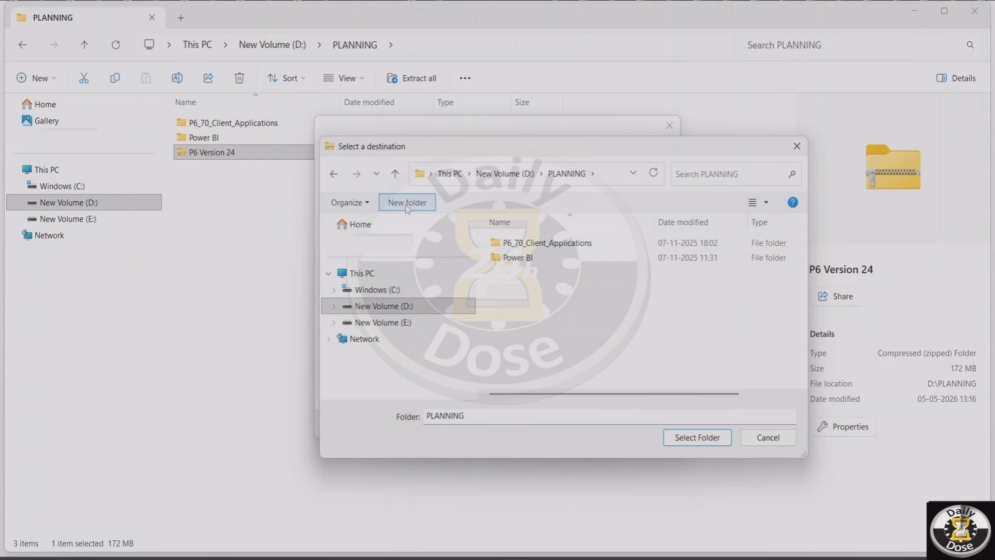
Step: Create a P6V24 folder in PLANNING and extract the P6 Version 24 archive into it
{"action": "left_click", "coordinate": [409, 203]}
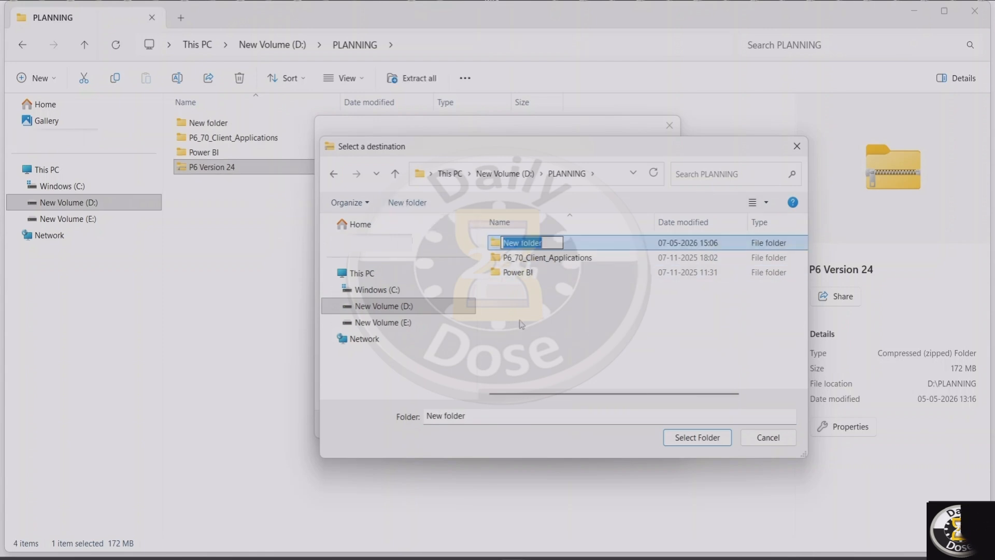
{"action": "type", "text": "P6V24"}
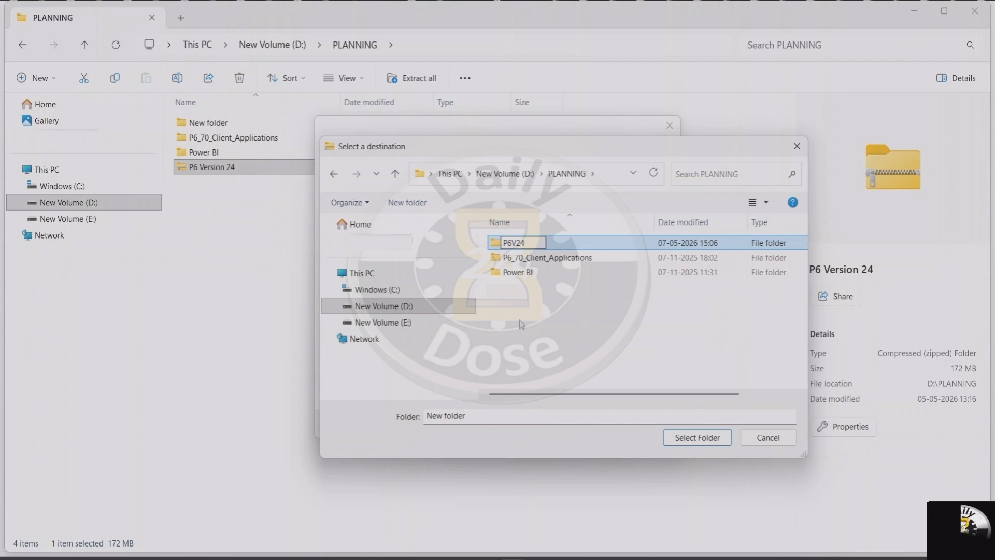
{"action": "left_click", "coordinate": [521, 325]}
{"action": "left_click", "coordinate": [522, 261]}
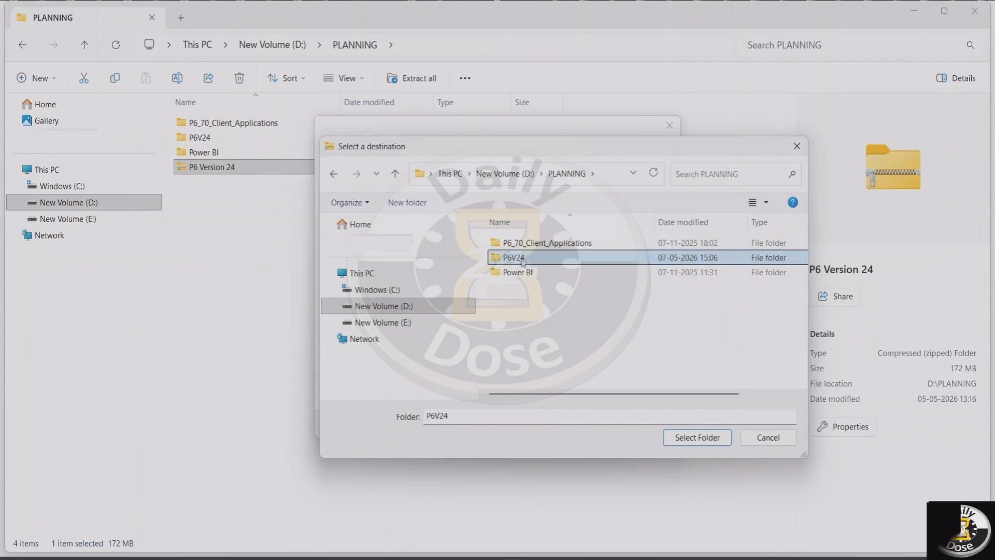
{"action": "left_click", "coordinate": [708, 442]}
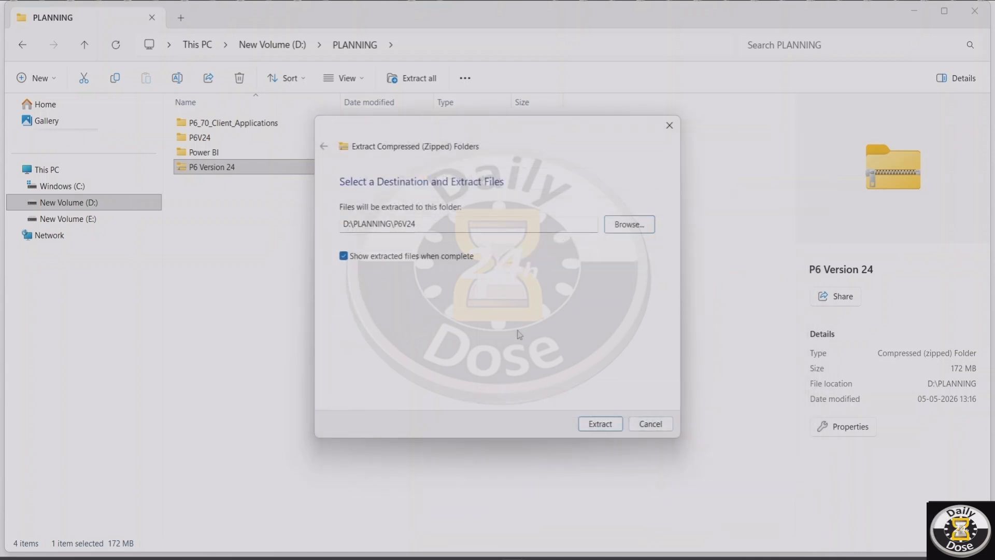
{"action": "left_click", "coordinate": [610, 428]}
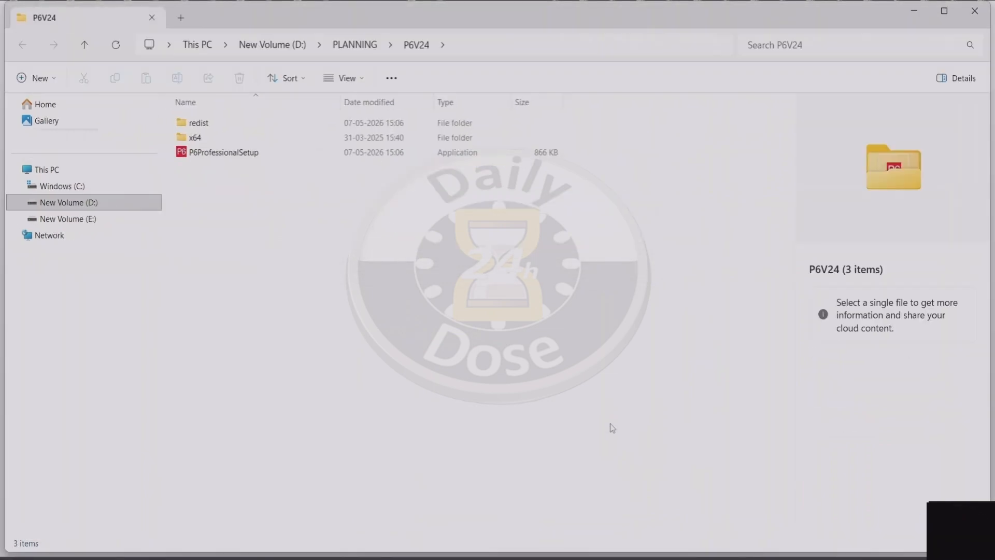
Step: Launch P6ProfessionalSetup from the extracted files and install P6 Professional with the Typical option
{"action": "left_click", "coordinate": [237, 158]}
{"action": "right_click", "coordinate": [236, 158]}
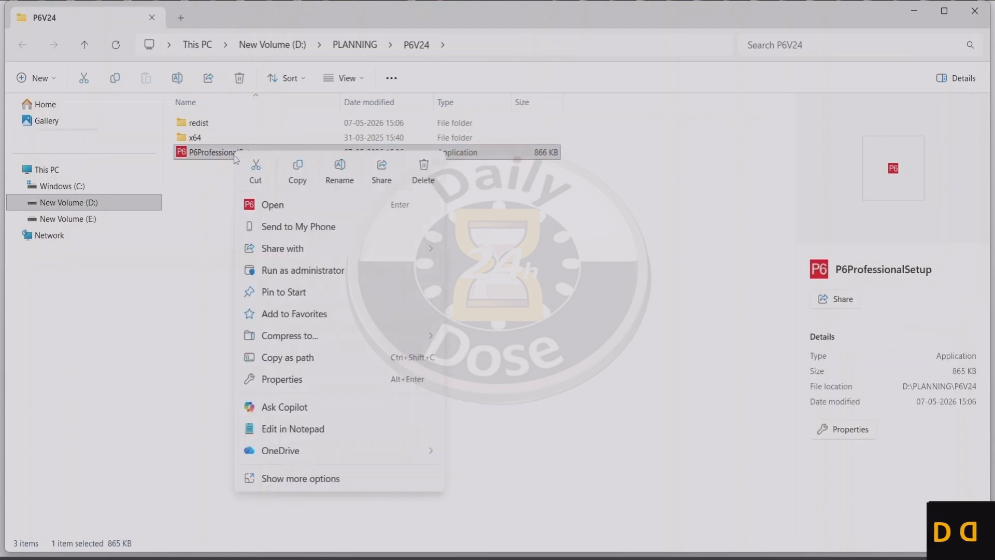
{"action": "left_click", "coordinate": [269, 208]}
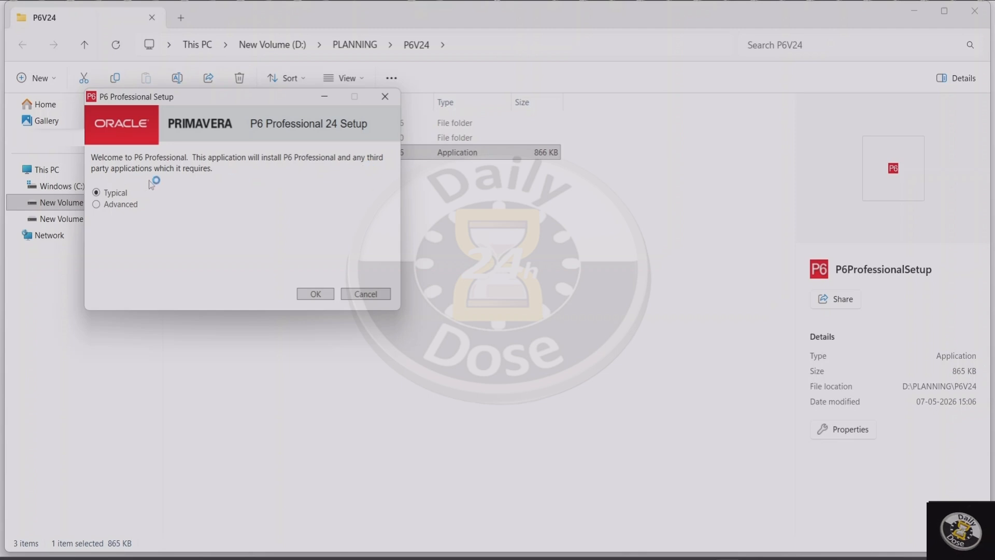
{"action": "left_click", "coordinate": [316, 294]}
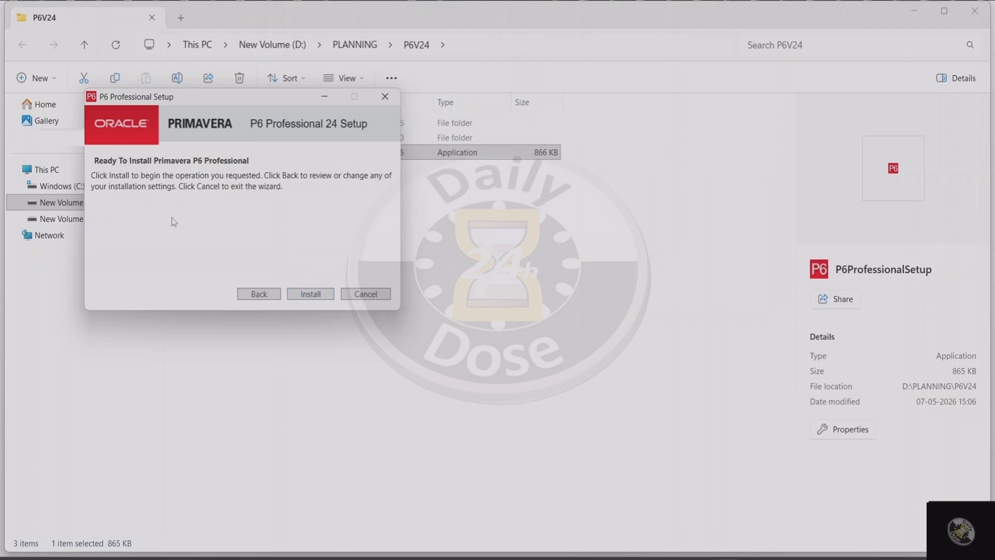
{"action": "left_click", "coordinate": [309, 296]}
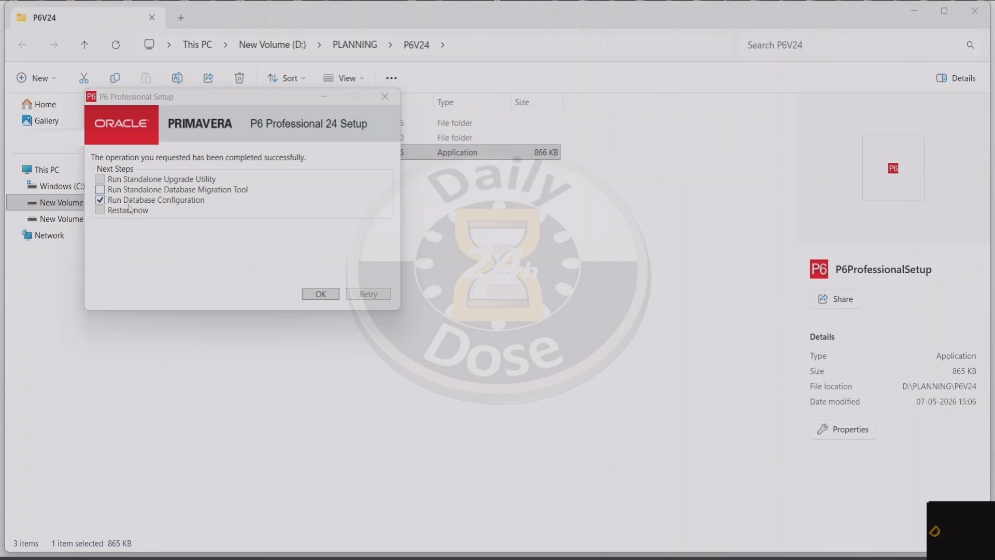
Step: Finish the setup with Run Database Configuration enabled and add a connection with the P6 Professional Standalone (SQLite) driver type
{"action": "left_click", "coordinate": [311, 296]}
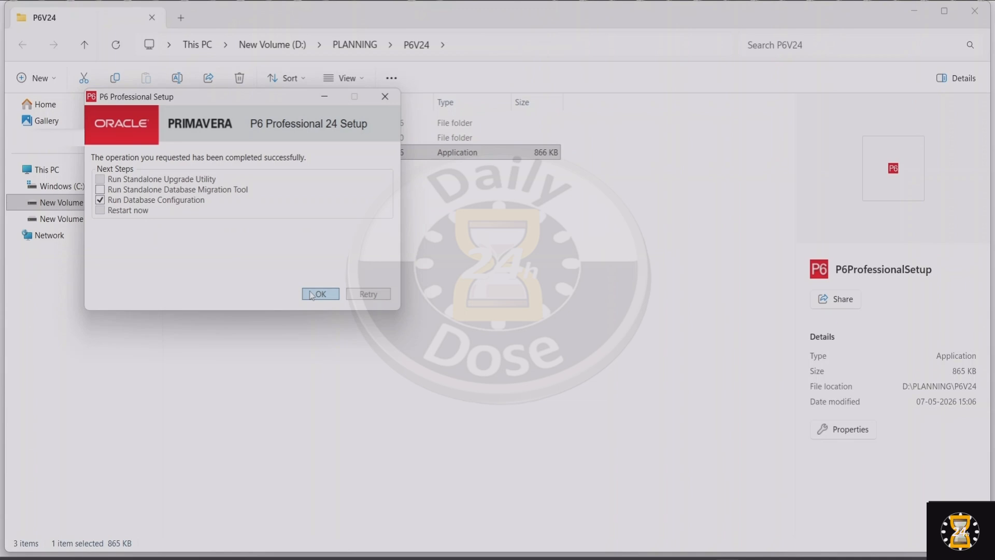
{"action": "left_click", "coordinate": [311, 294]}
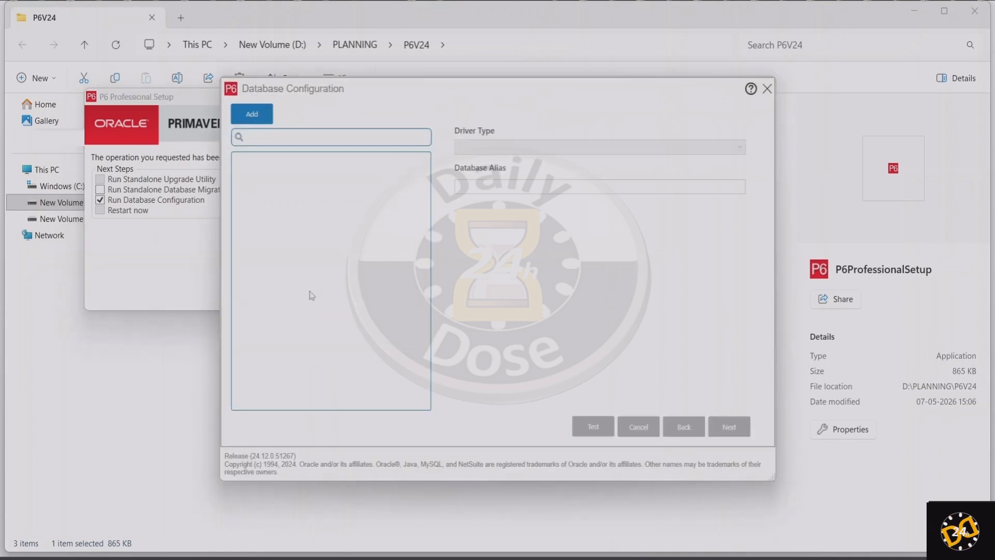
{"action": "left_click", "coordinate": [252, 117]}
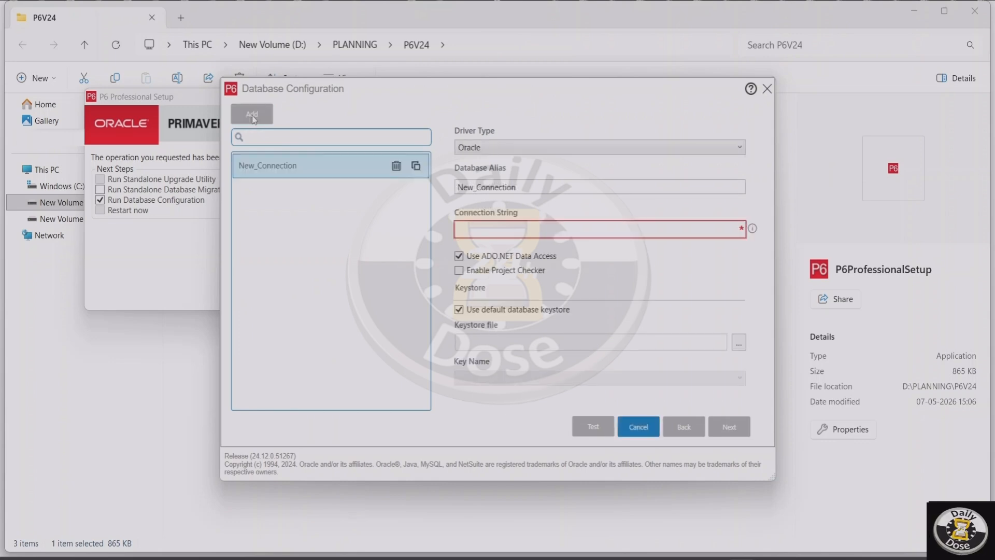
{"action": "left_click", "coordinate": [740, 148]}
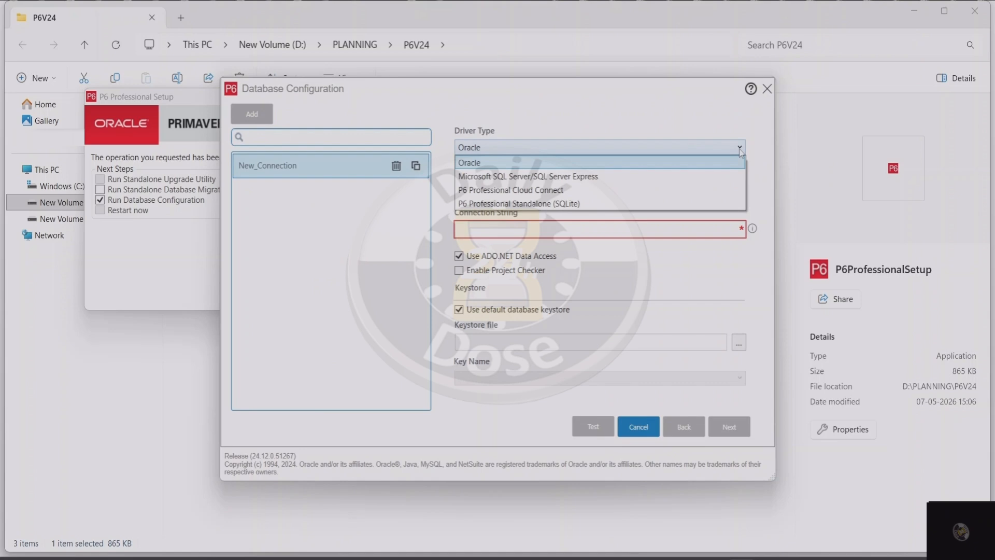
{"action": "left_click", "coordinate": [575, 204]}
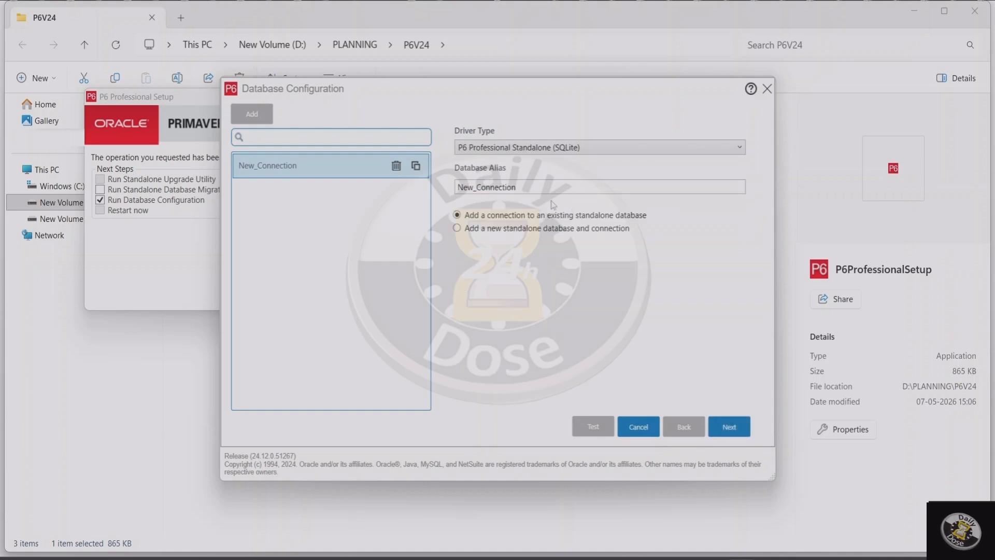
Step: Set the database alias to P6V24DB, choose to add a new standalone database and connection, and continue
{"action": "left_click_drag", "start_coordinate": [518, 187], "coordinate": [428, 187]}
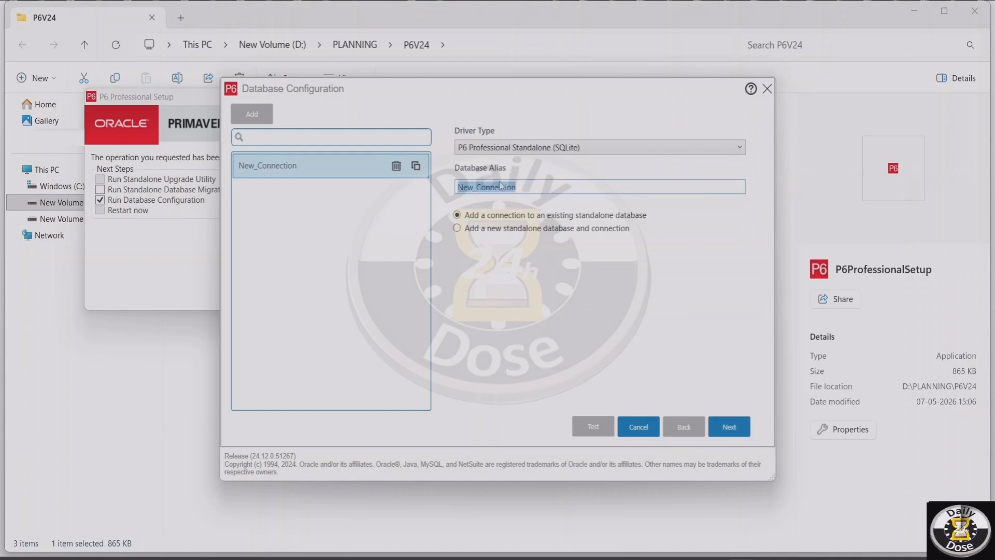
{"action": "type", "text": "P"}
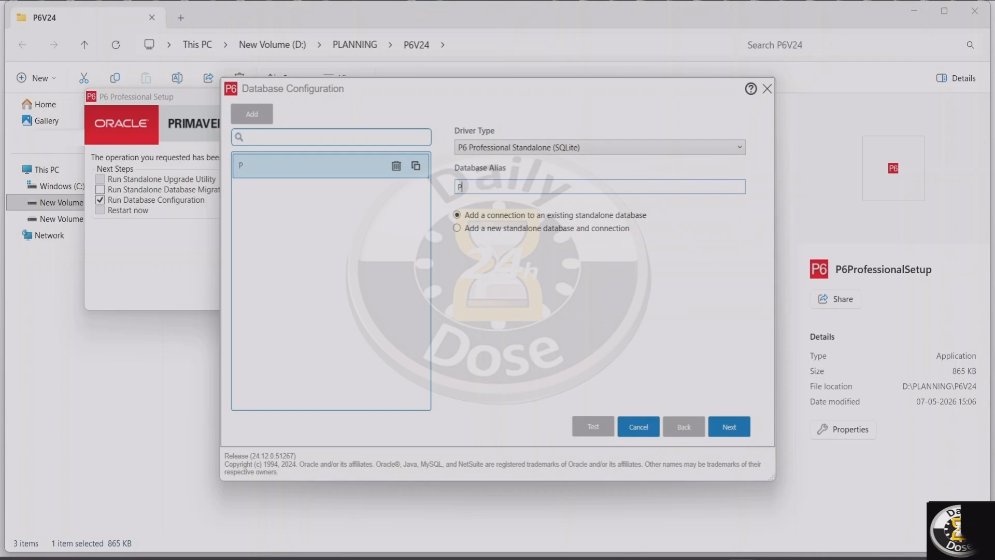
{"action": "type", "text": "6V"}
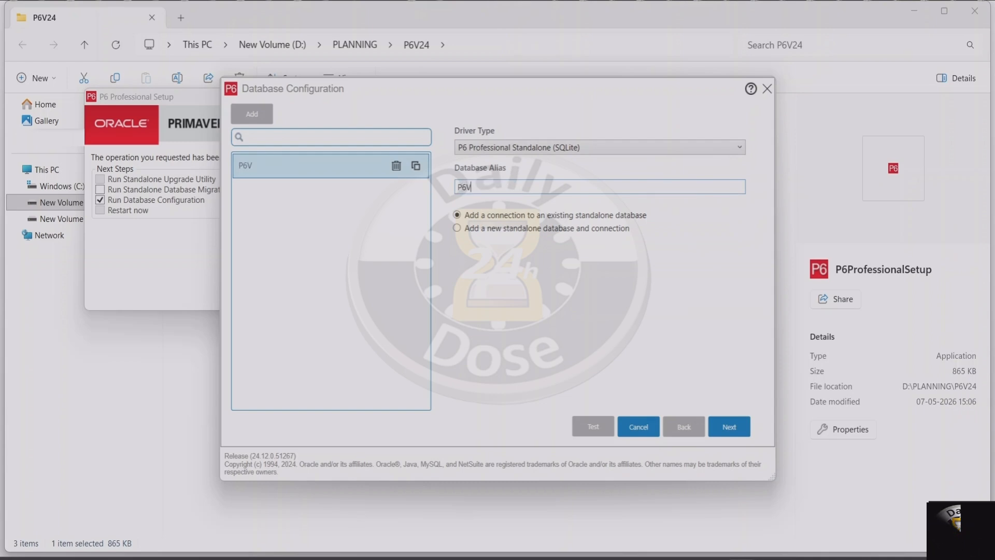
{"action": "type", "text": "24"}
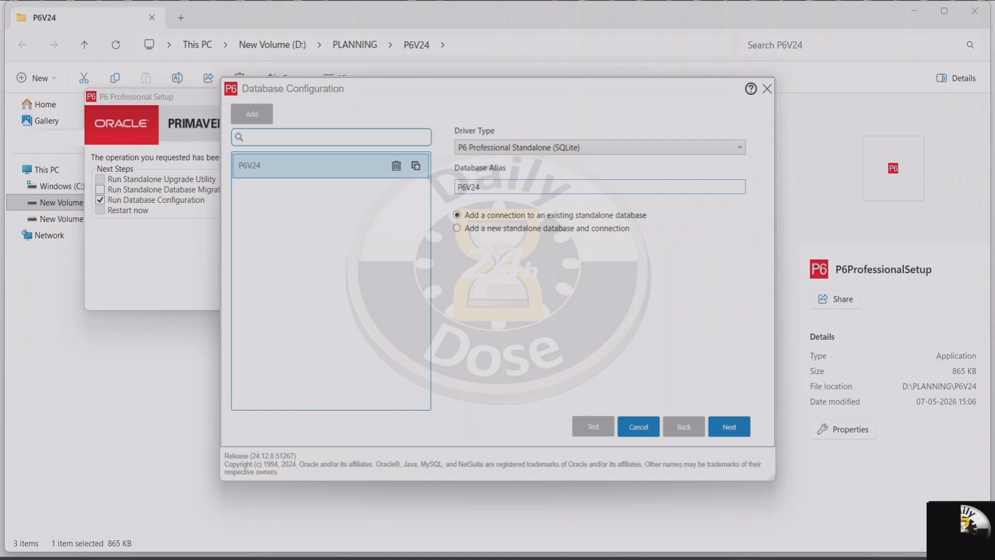
{"action": "type", "text": "DB"}
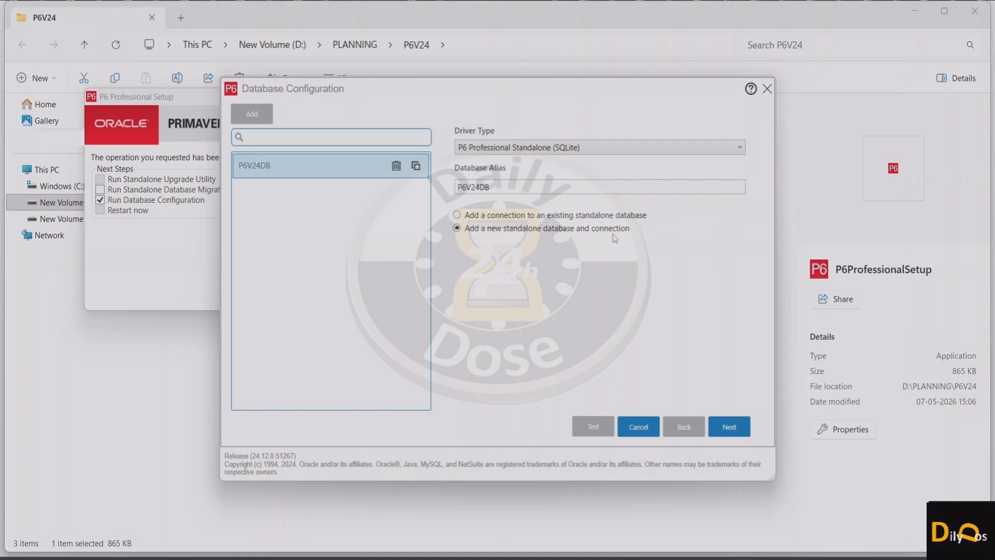
{"action": "left_click", "coordinate": [731, 428]}
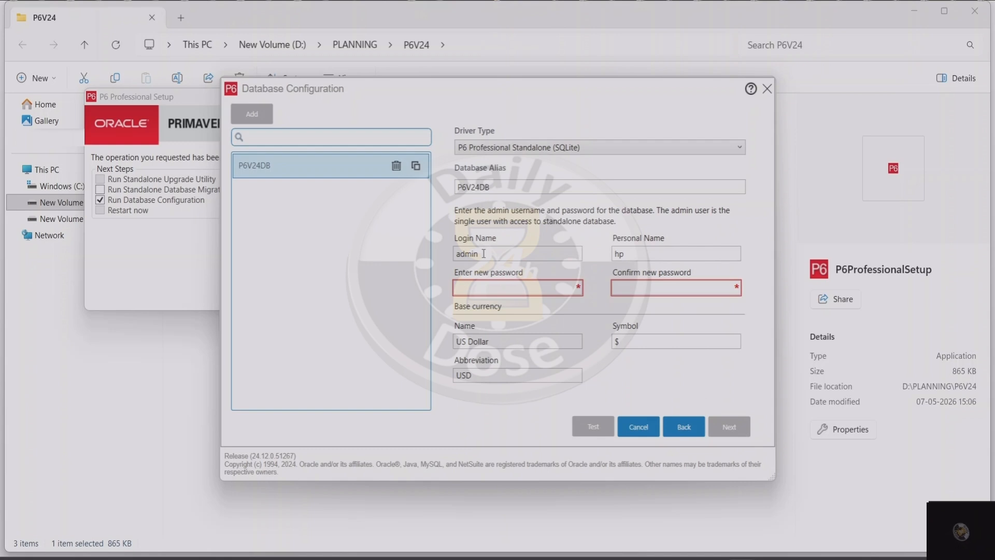
Step: Fill in the new password and its confirmation for the database's admin user, keep the US Dollar base currency, and continue
{"action": "left_click_drag", "start_coordinate": [479, 253], "coordinate": [455, 256]}
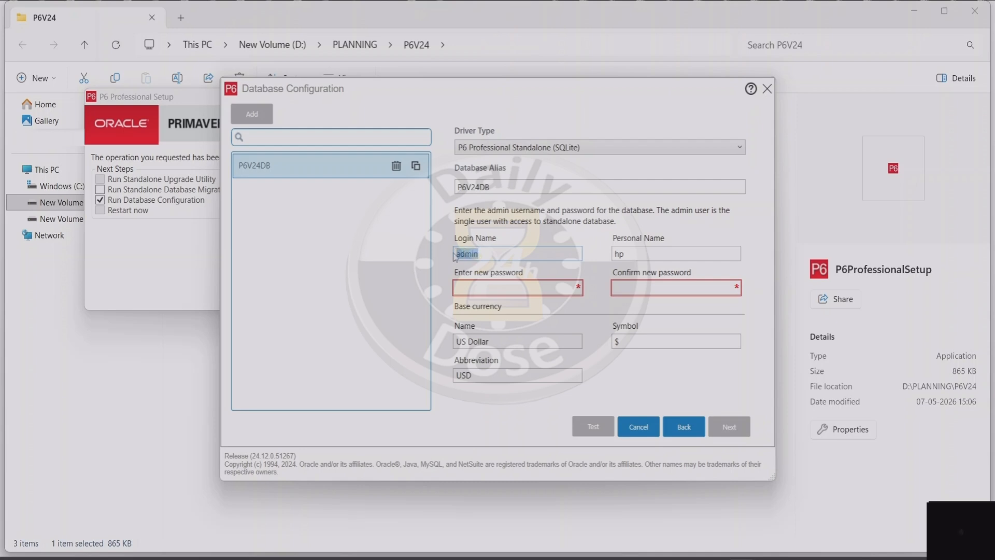
{"action": "left_click", "coordinate": [481, 286]}
{"action": "key", "text": "ctrl+v"}
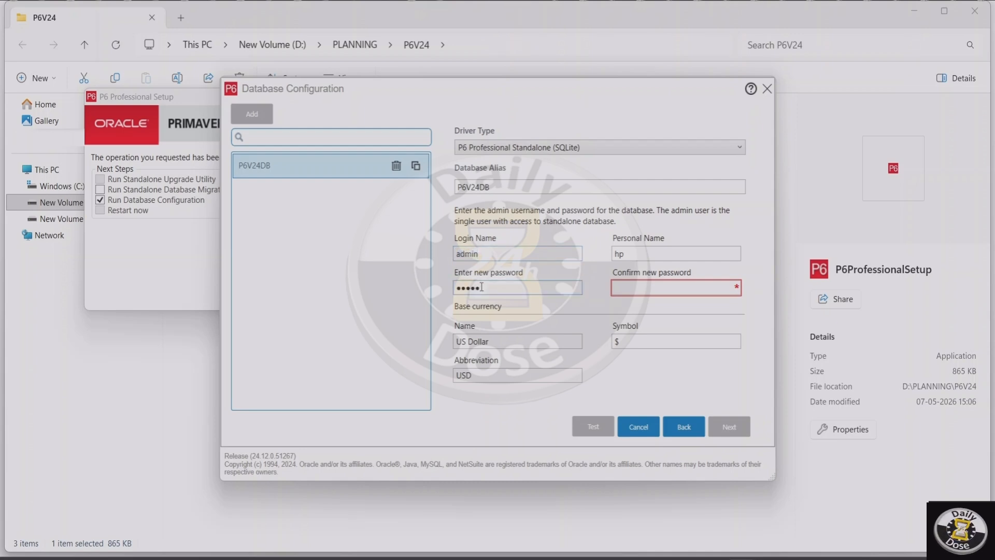
{"action": "left_click", "coordinate": [650, 287]}
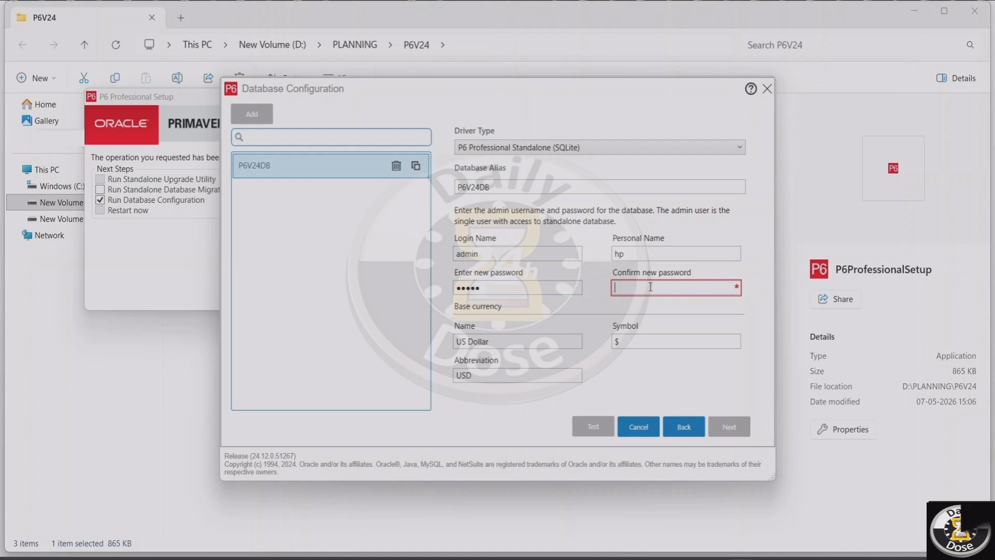
{"action": "key", "text": "ctrl+v"}
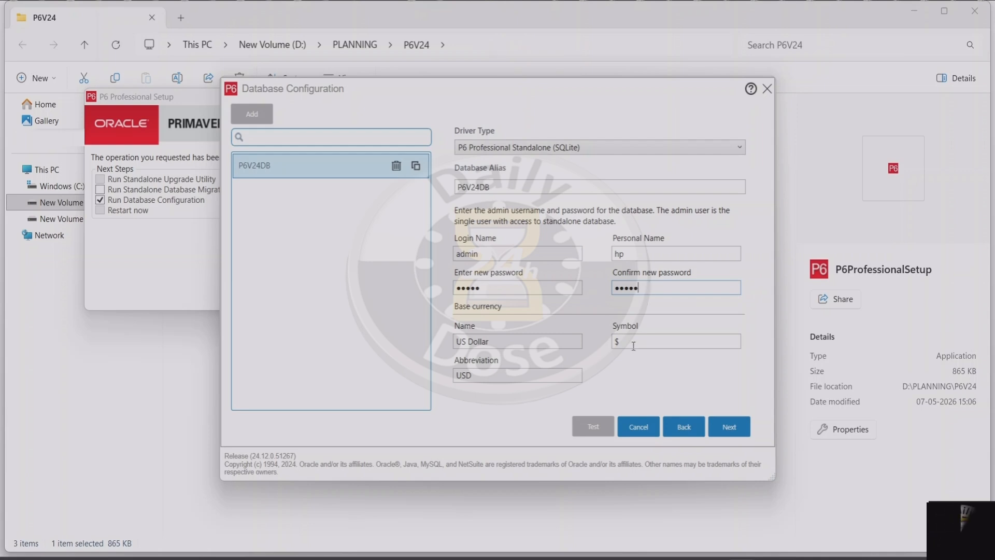
{"action": "left_click", "coordinate": [728, 428]}
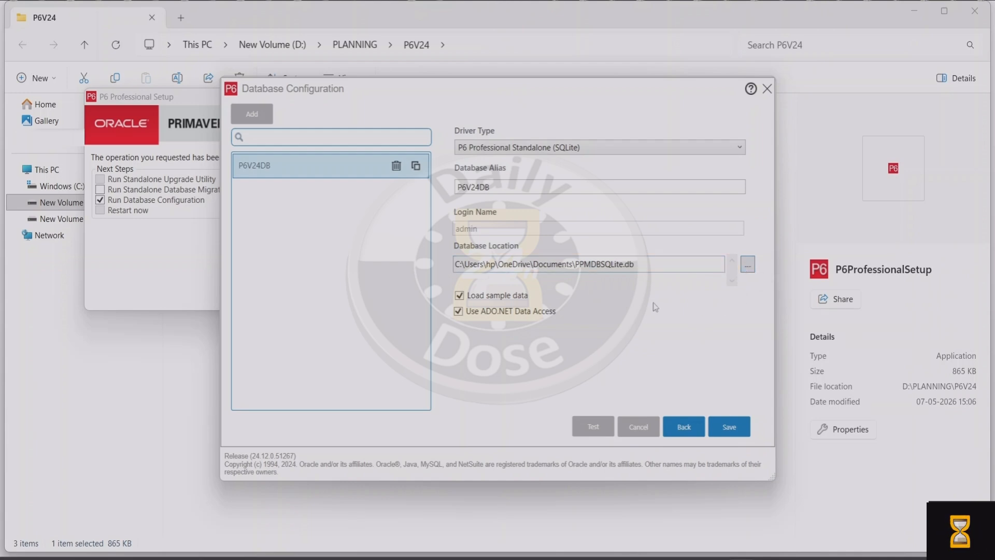
Step: Browse for a new database location and open the D:\PLANNING\P6V24 folder
{"action": "left_click_drag", "start_coordinate": [577, 266], "coordinate": [613, 267]}
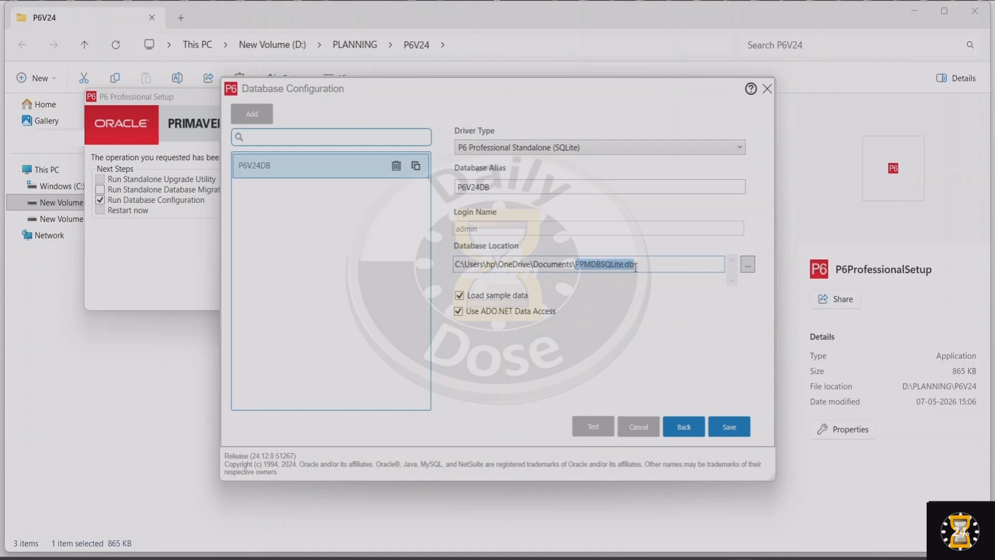
{"action": "left_click", "coordinate": [747, 265]}
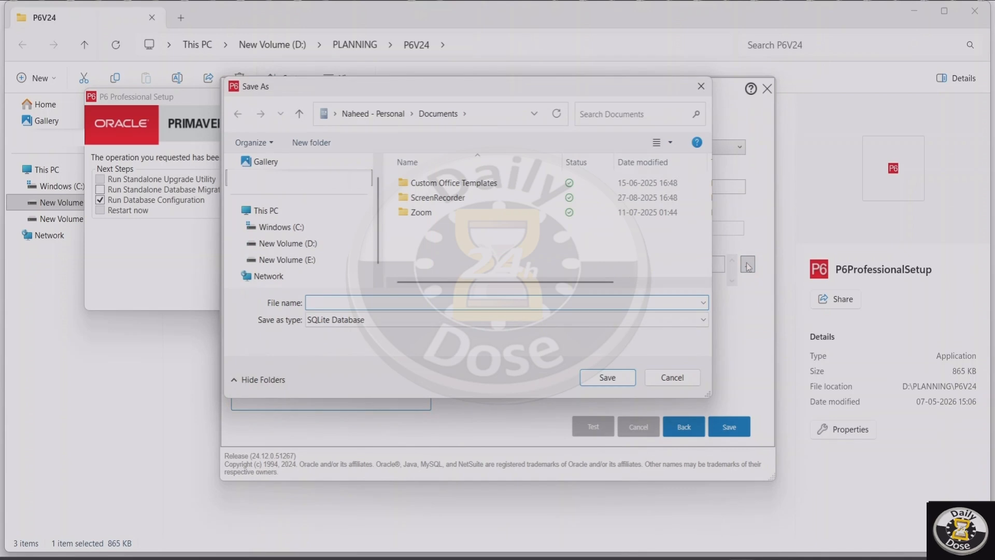
{"action": "left_click", "coordinate": [315, 248]}
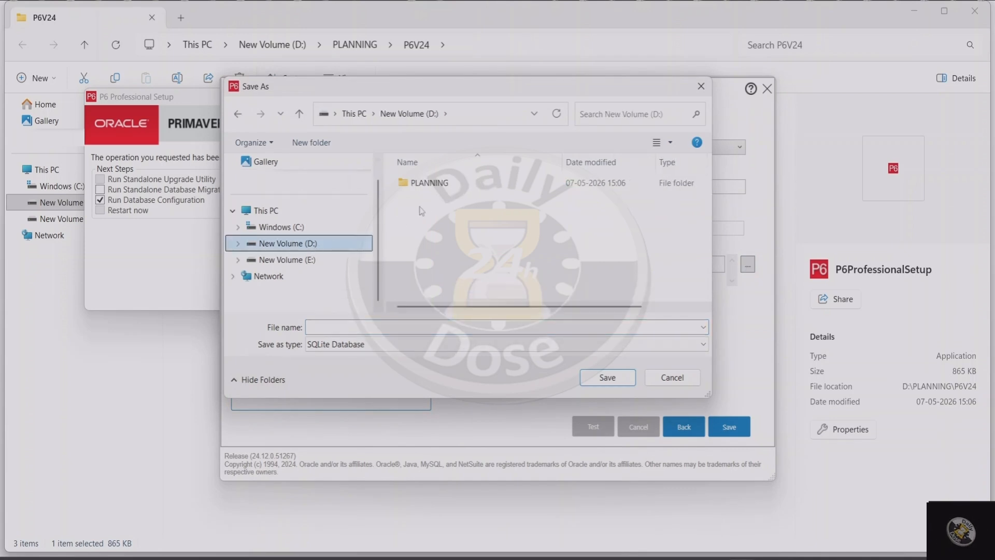
{"action": "double_click", "coordinate": [436, 184]}
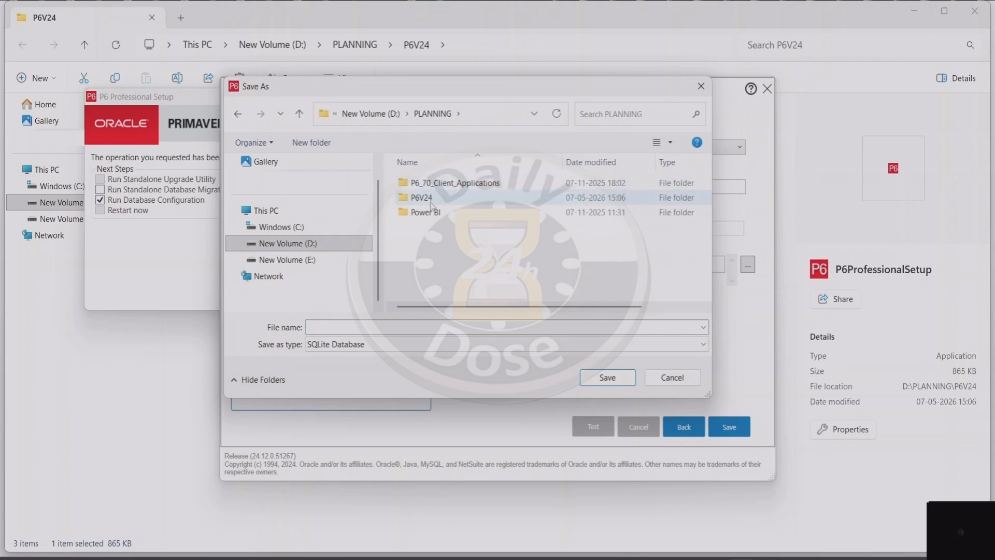
{"action": "double_click", "coordinate": [433, 202]}
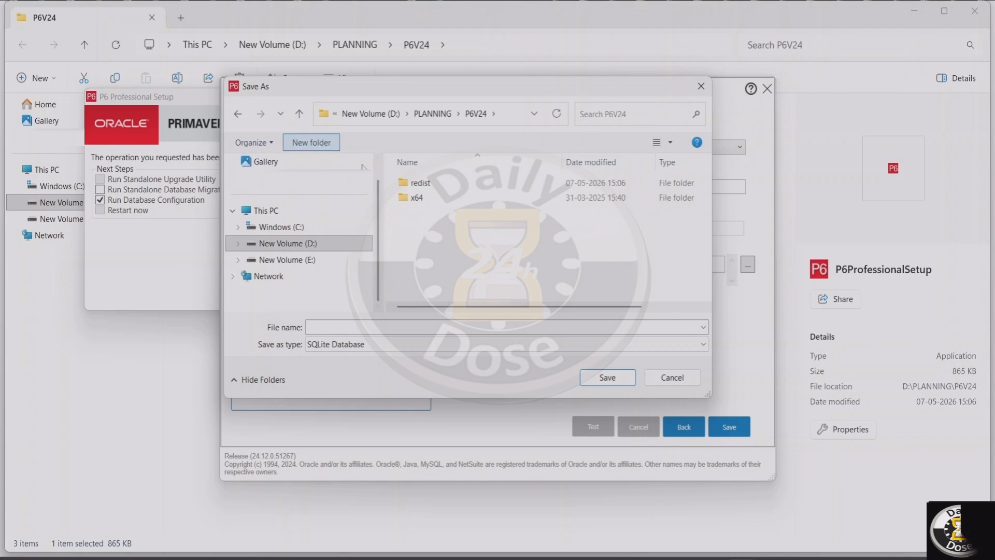
Step: Create a folder named P6V24DB inside P6V24 and open it as the database's save location
{"action": "left_click", "coordinate": [311, 142]}
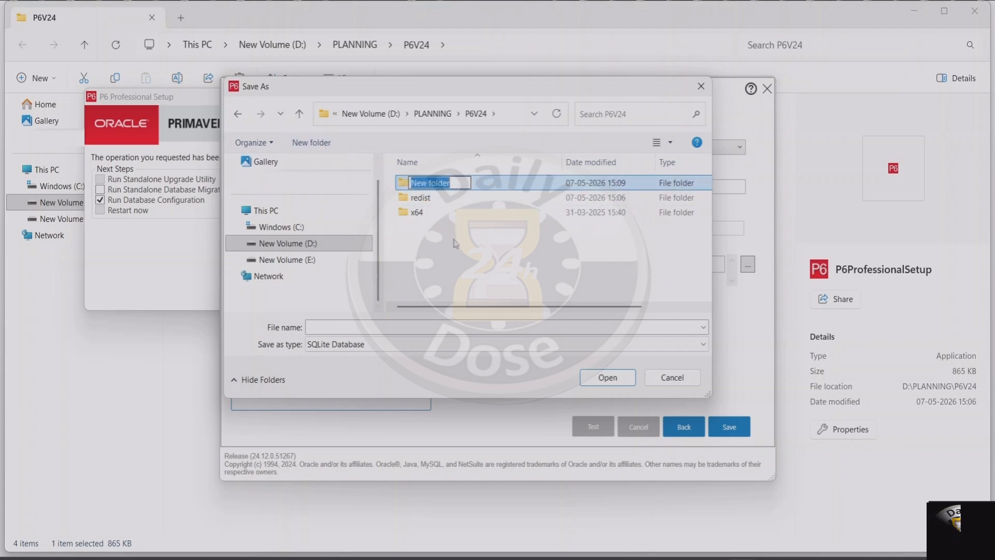
{"action": "type", "text": "P6"}
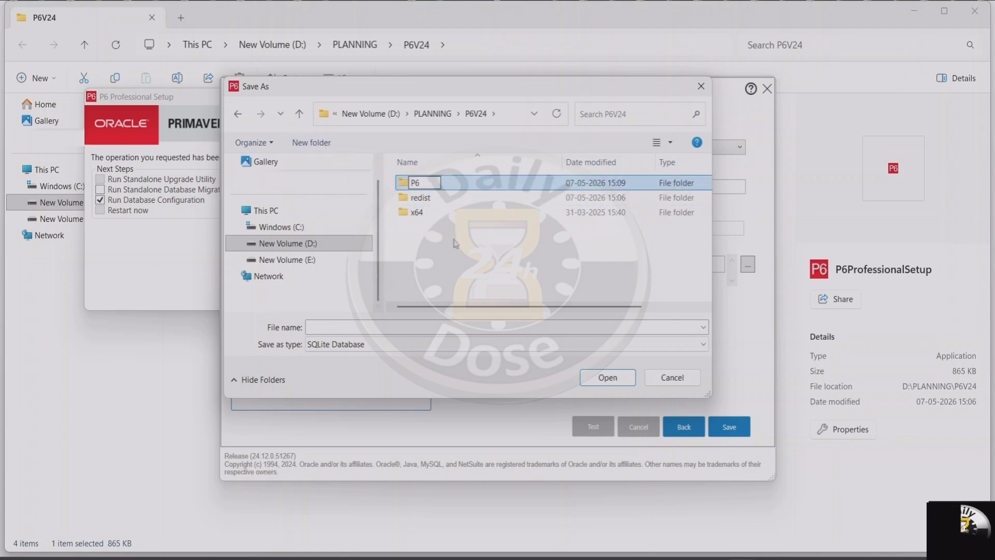
{"action": "type", "text": "V24"}
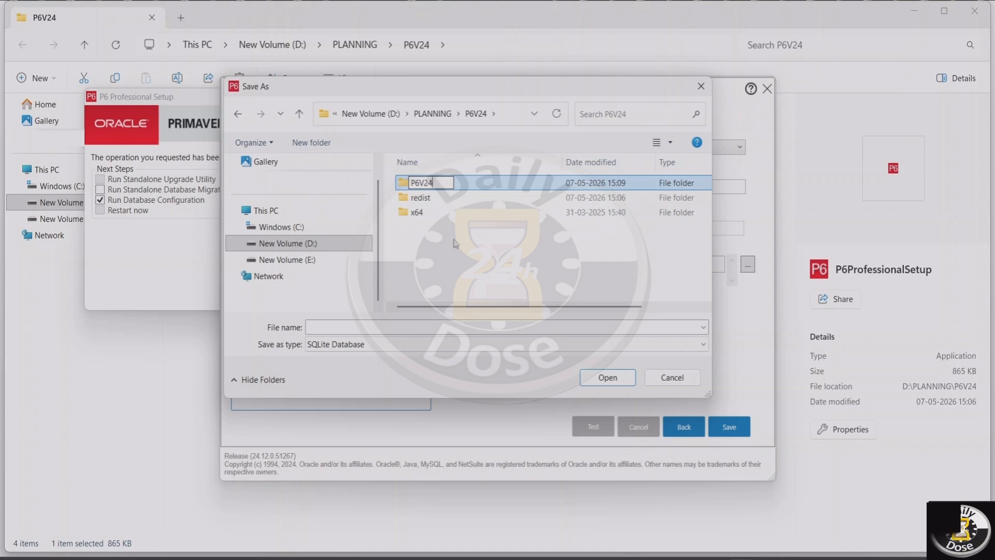
{"action": "type", "text": "DB"}
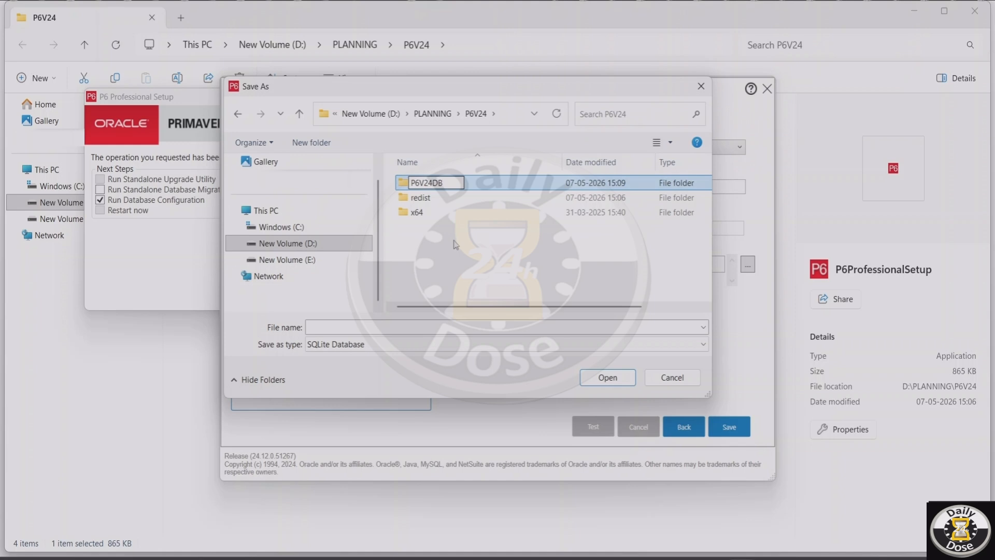
{"action": "key", "text": "Return"}
{"action": "double_click", "coordinate": [443, 185]}
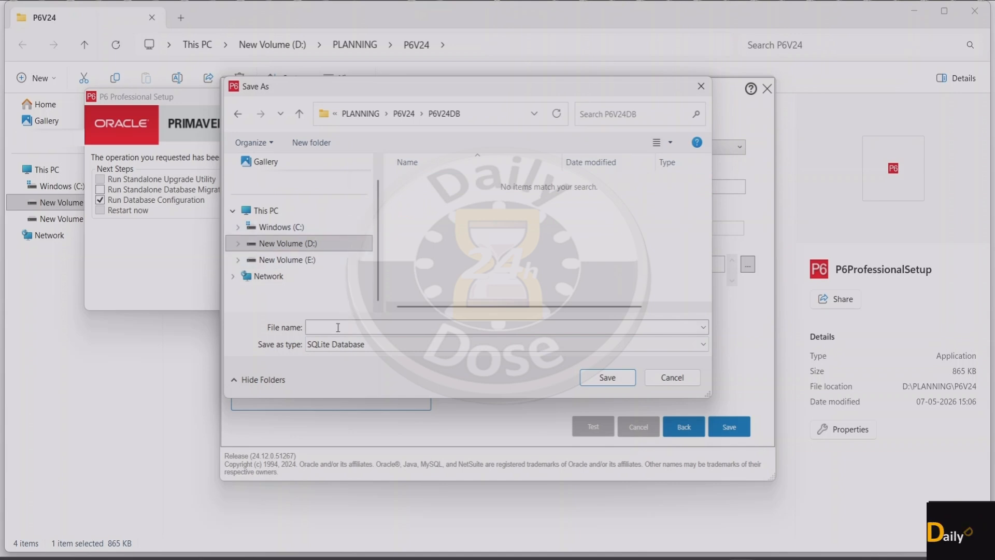
Step: Name the database file PPMDBSQLite.db in the P6V24DB folder, save the database configuration with sample data kept on, and close it
{"action": "type", "text": "PPMDBSQLite.db"}
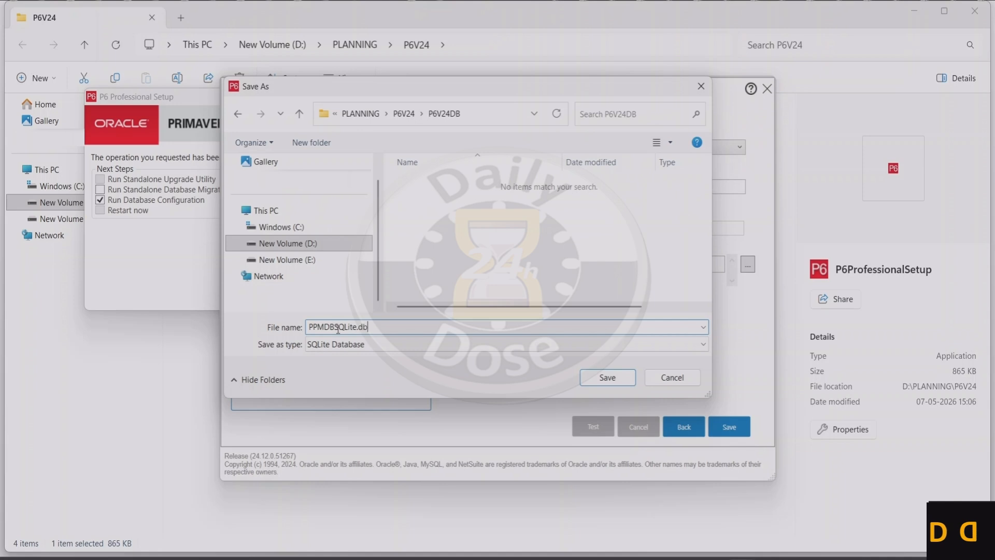
{"action": "left_click", "coordinate": [606, 378]}
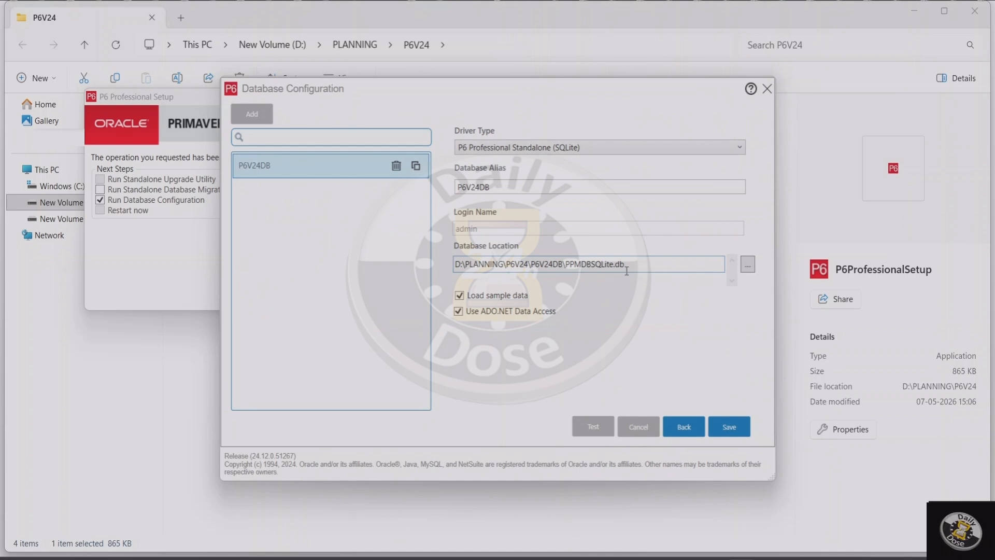
{"action": "left_click", "coordinate": [731, 431]}
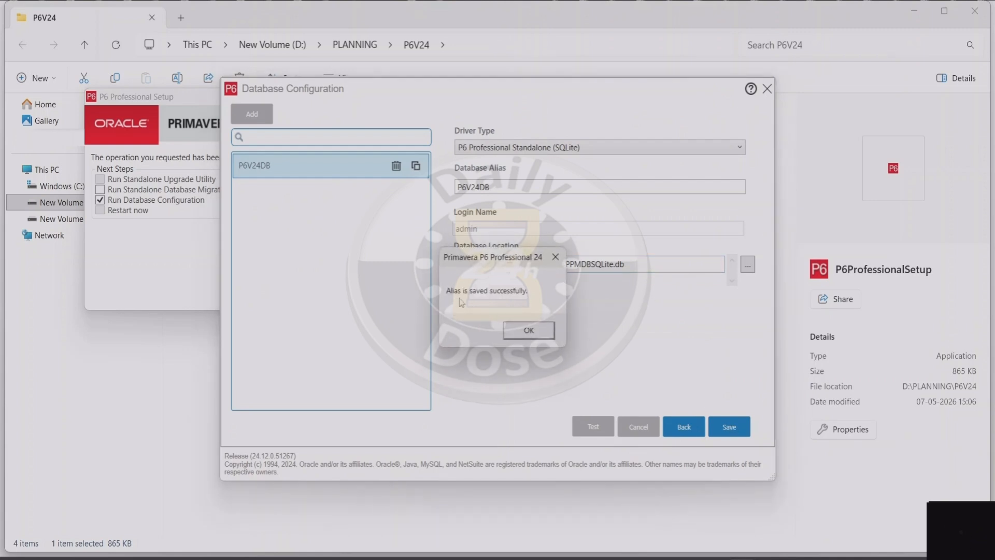
{"action": "left_click", "coordinate": [535, 338]}
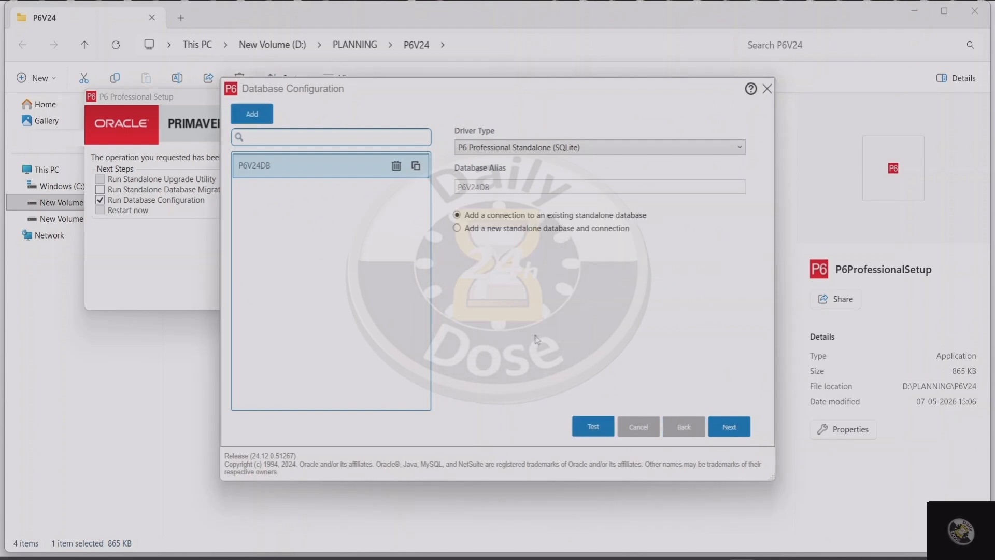
{"action": "left_click", "coordinate": [766, 93]}
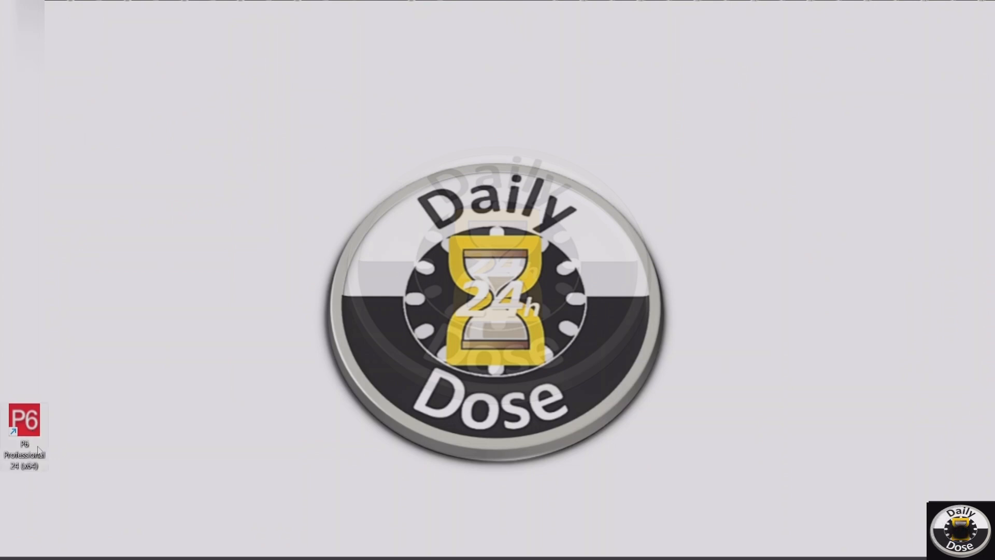
Step: Open P6 Professional 24 from the desktop and log in as admin with the account password, accepting the industry notice
{"action": "right_click", "coordinate": [39, 451]}
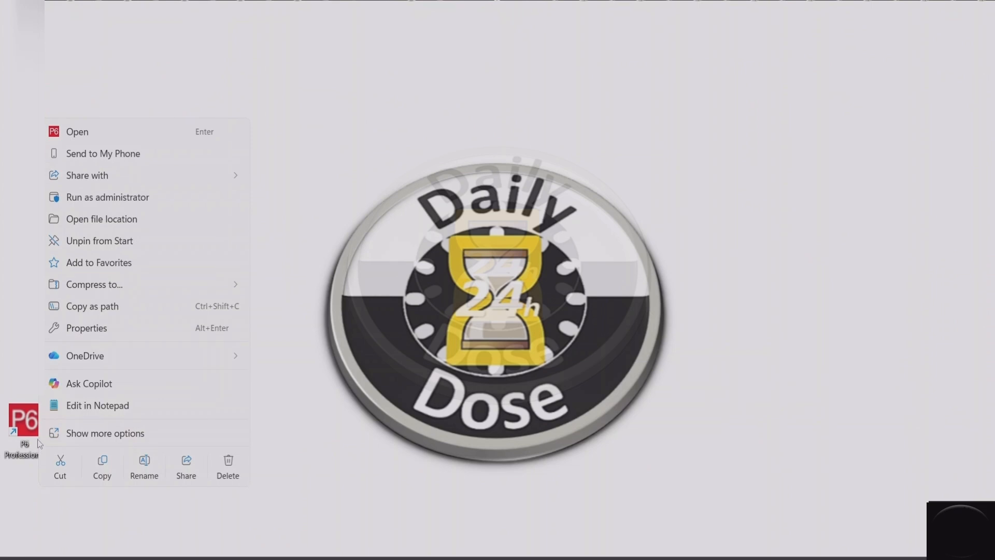
{"action": "left_click", "coordinate": [88, 134]}
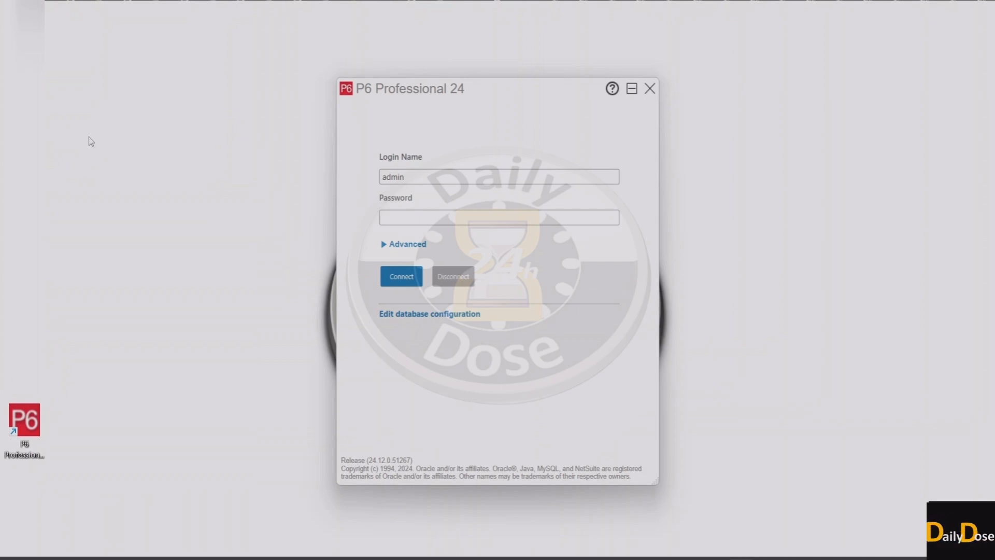
{"action": "left_click_drag", "start_coordinate": [410, 178], "coordinate": [378, 181]}
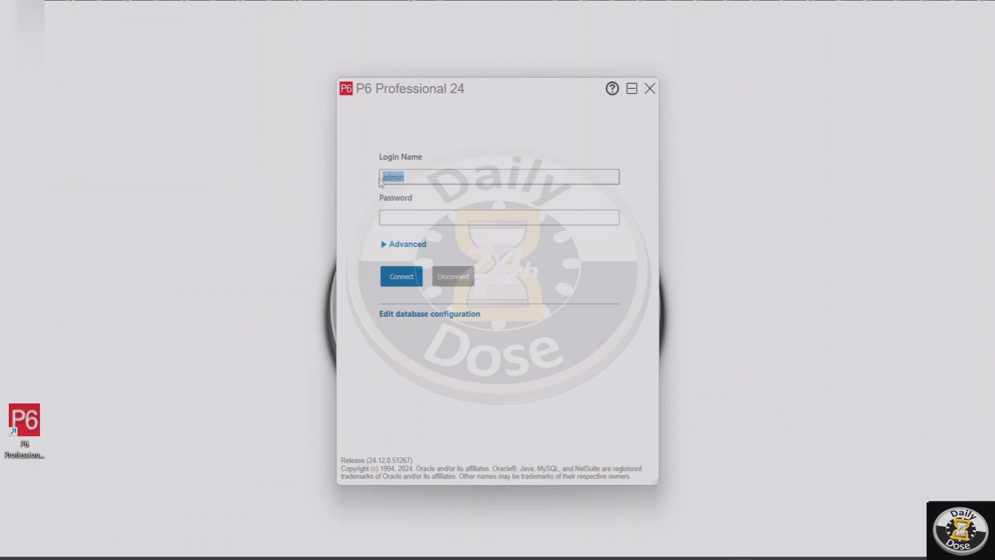
{"action": "left_click", "coordinate": [395, 217]}
{"action": "left_click", "coordinate": [412, 277]}
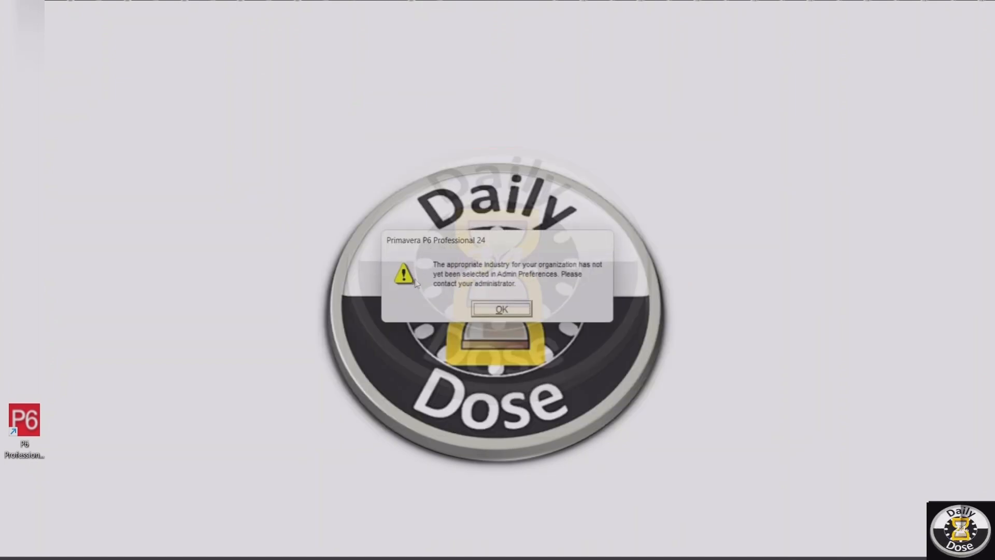
{"action": "left_click", "coordinate": [499, 310]}
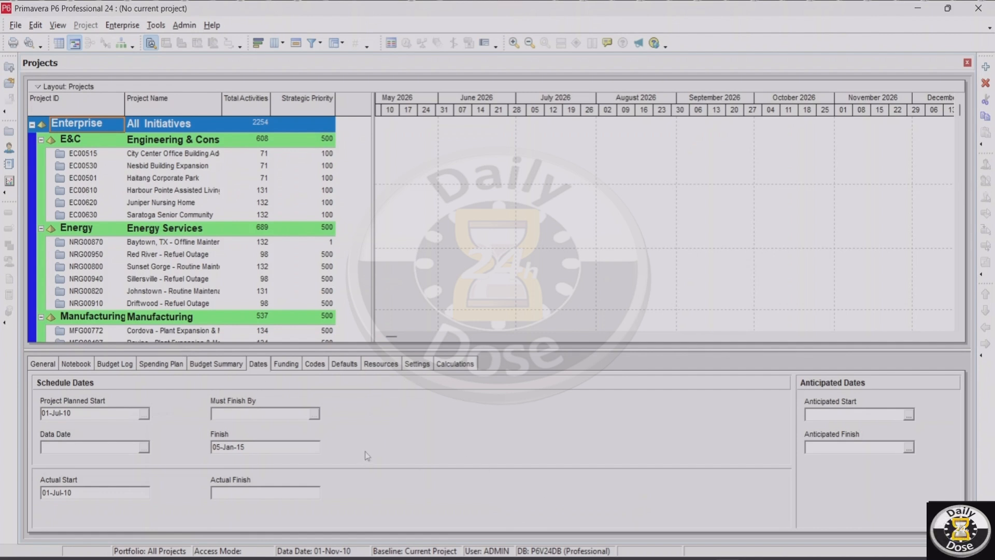
Step: Exit Primavera P6 Professional and confirm closing it
{"action": "left_click", "coordinate": [978, 8]}
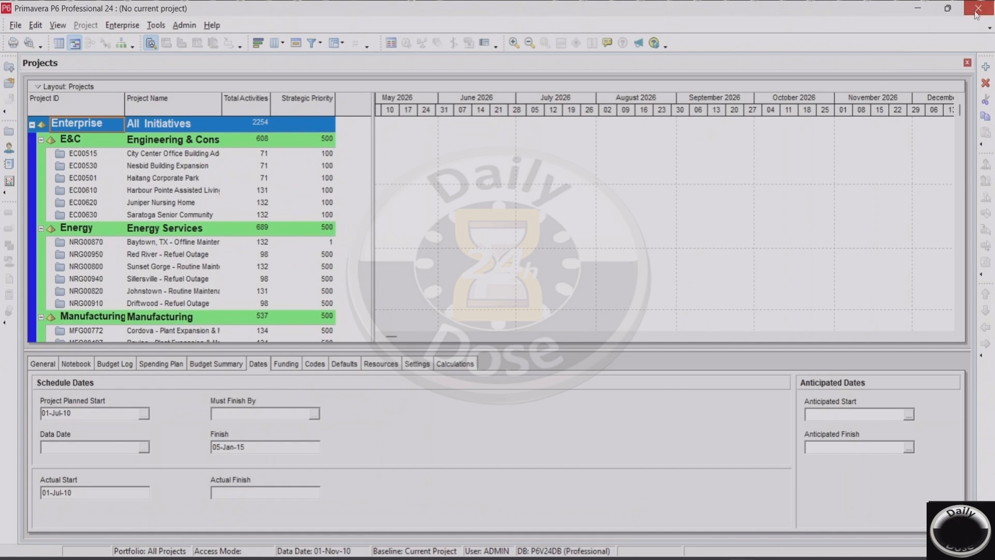
{"action": "left_click", "coordinate": [486, 310]}
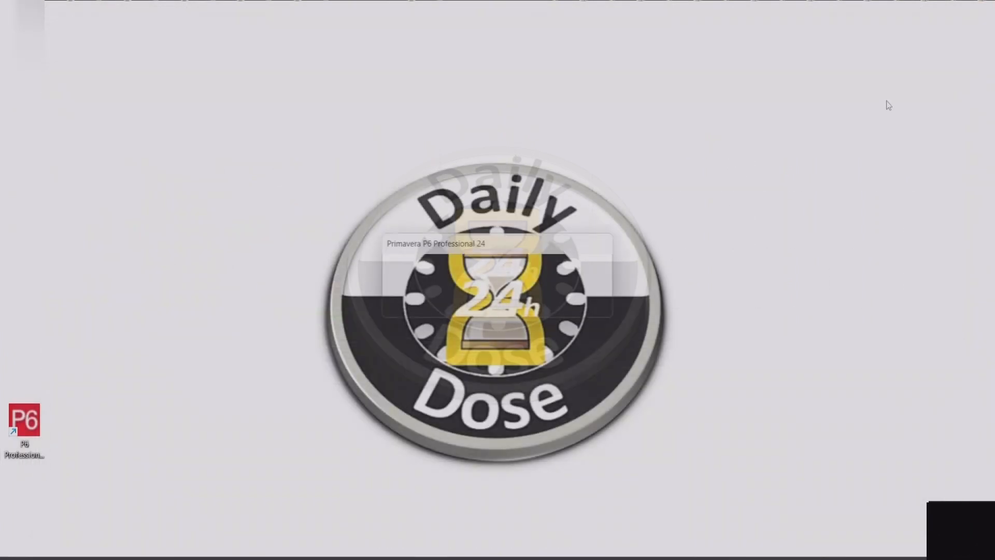